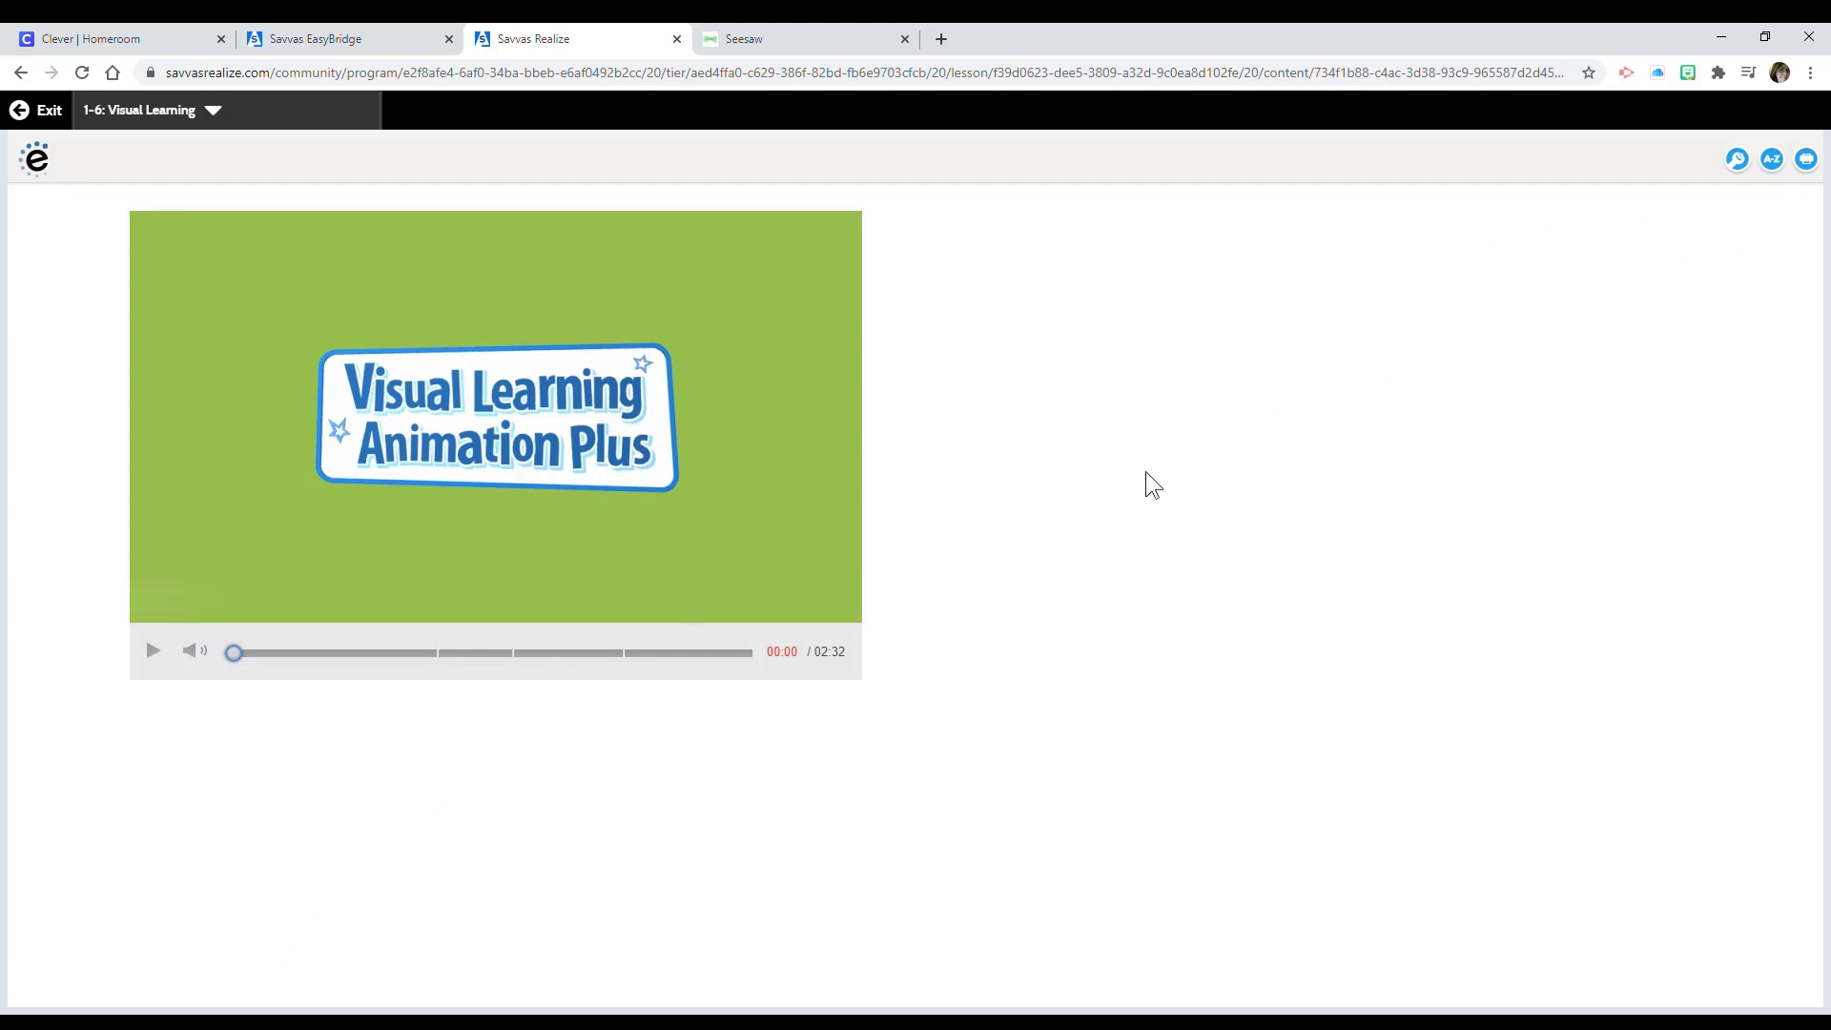
Play the Lesson 1-6 Visual Learning Animation Plus from the start.
left_click(153, 651)
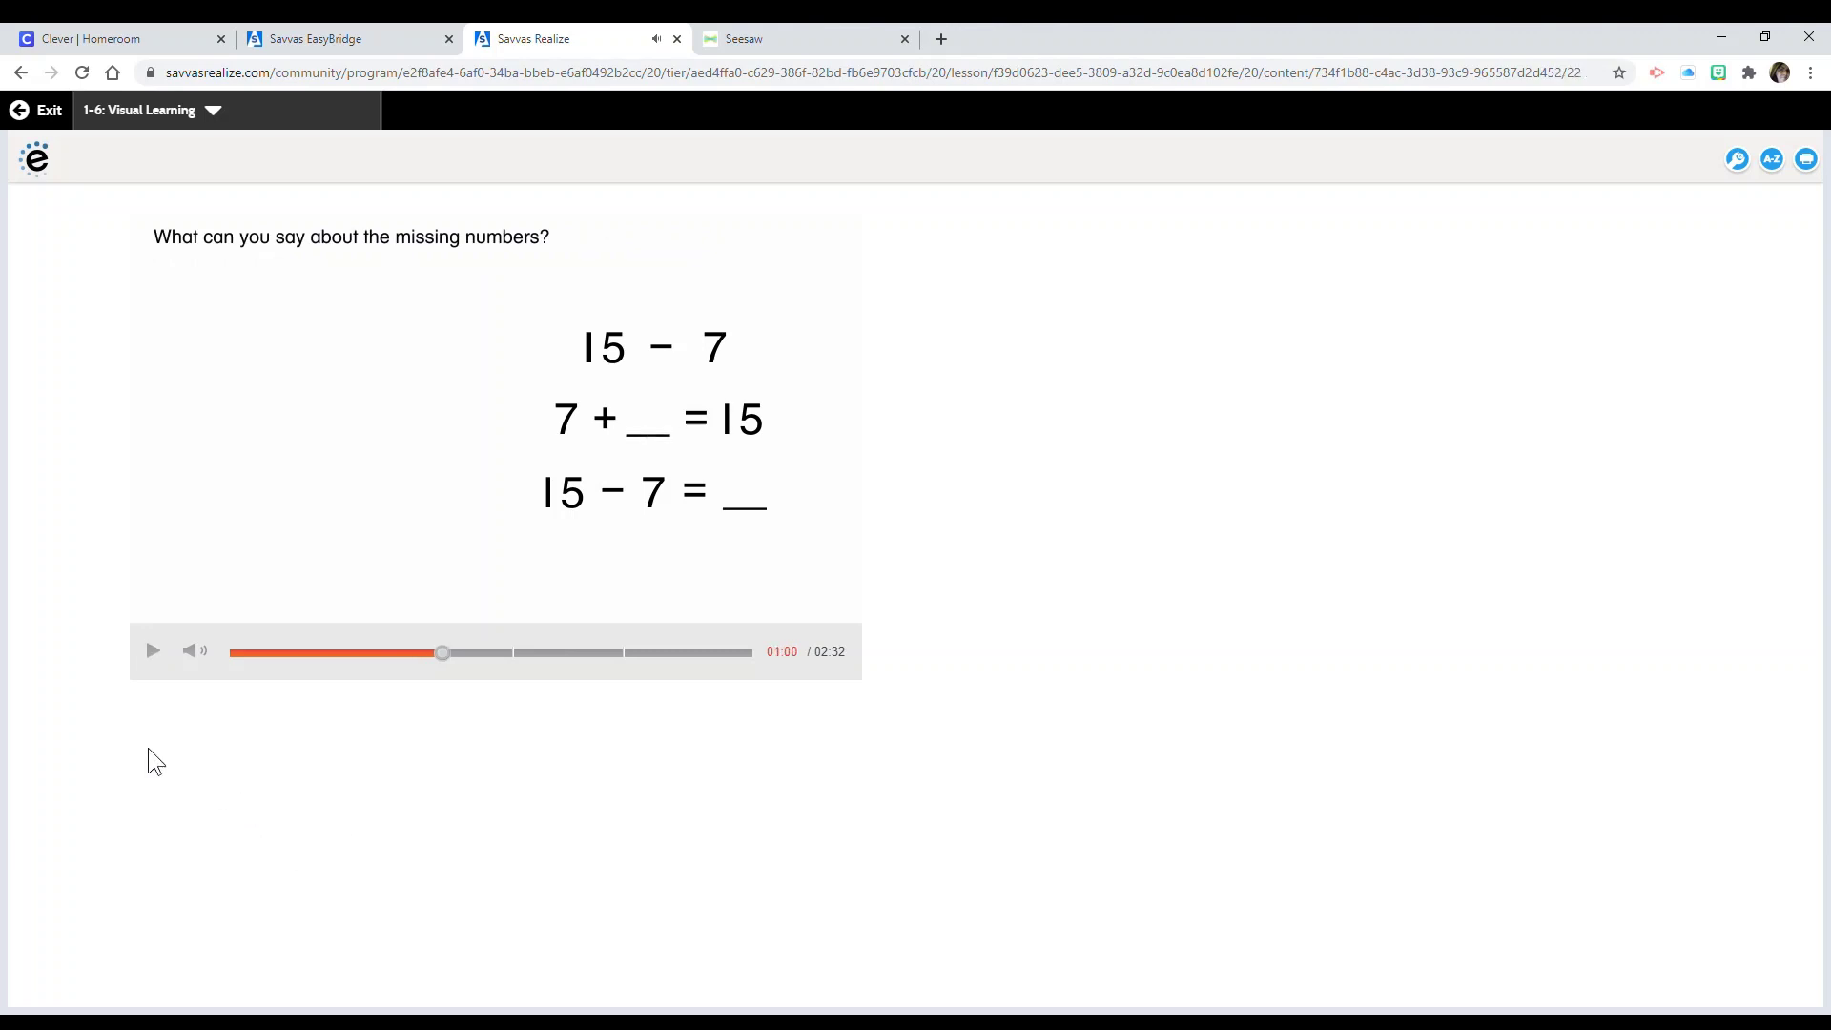
Resume the animation past the missing-numbers question until it asks about 15 − 7.
left_click(154, 654)
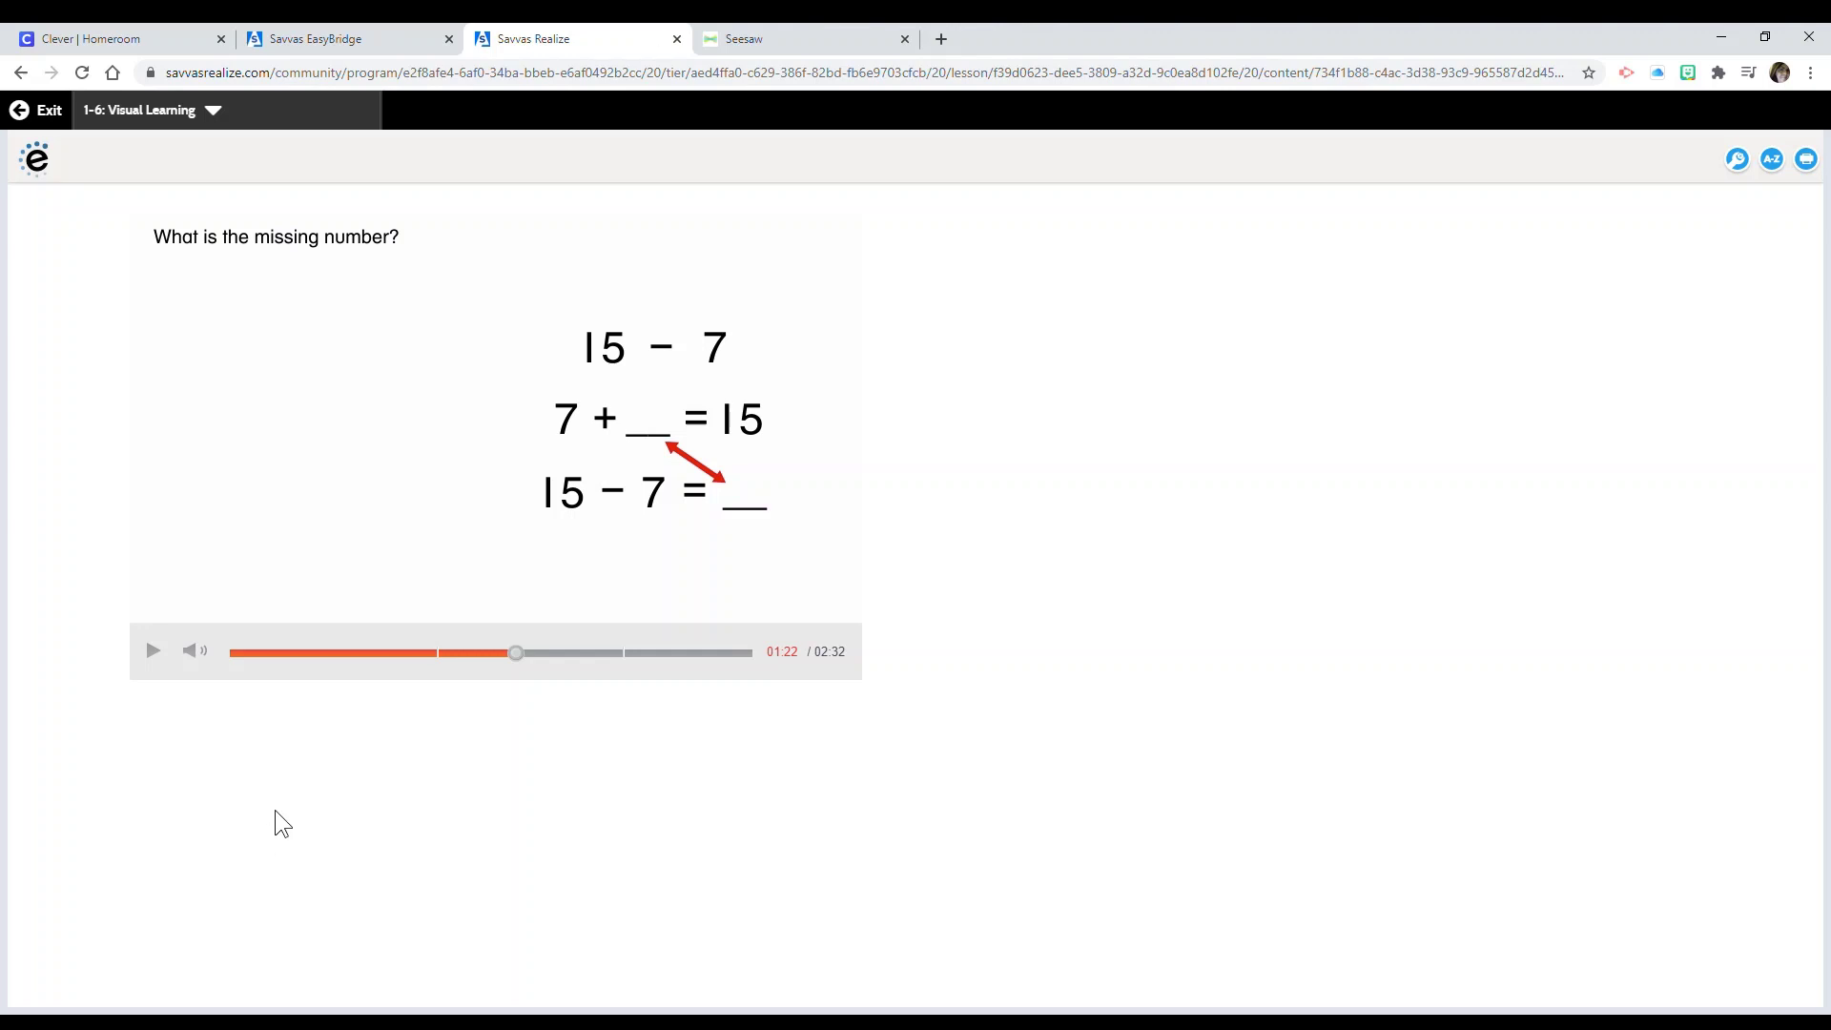
Resume the animation through 15 − 7 = 8 to the addition-subtraction question.
left_click(155, 654)
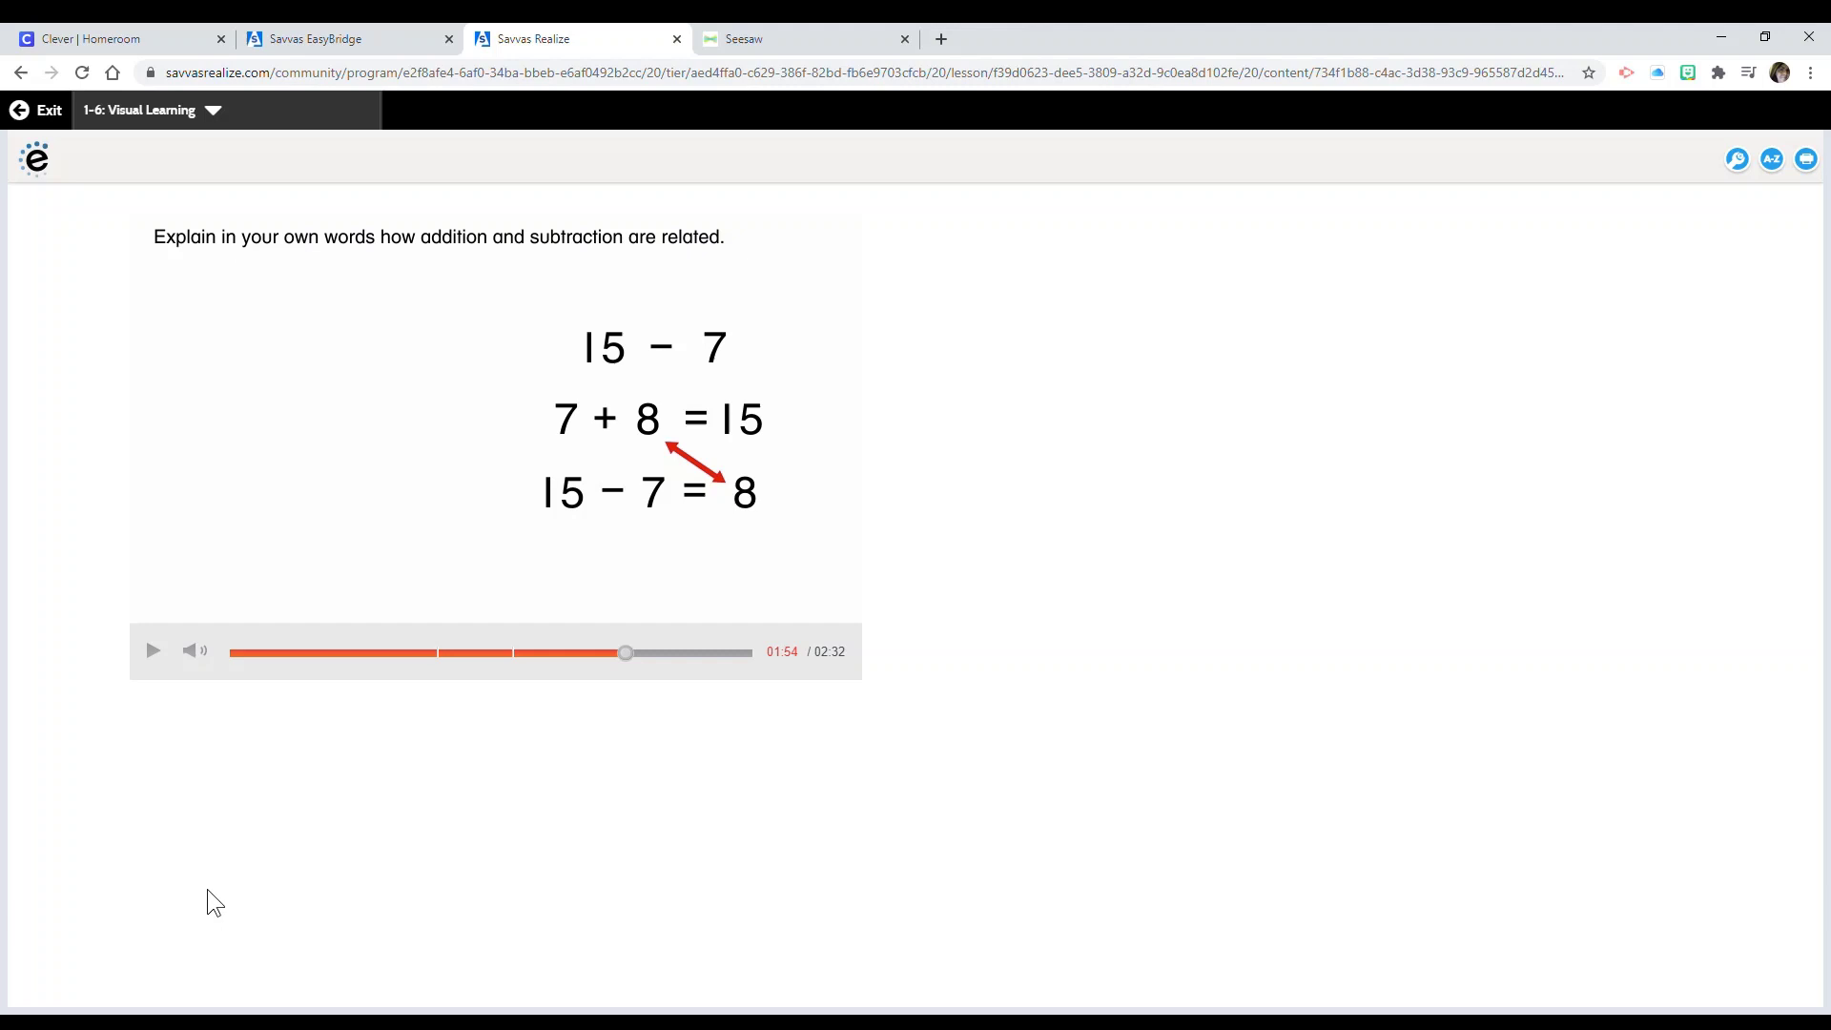
Resume the animation past the final question so it plays to the end.
left_click(152, 652)
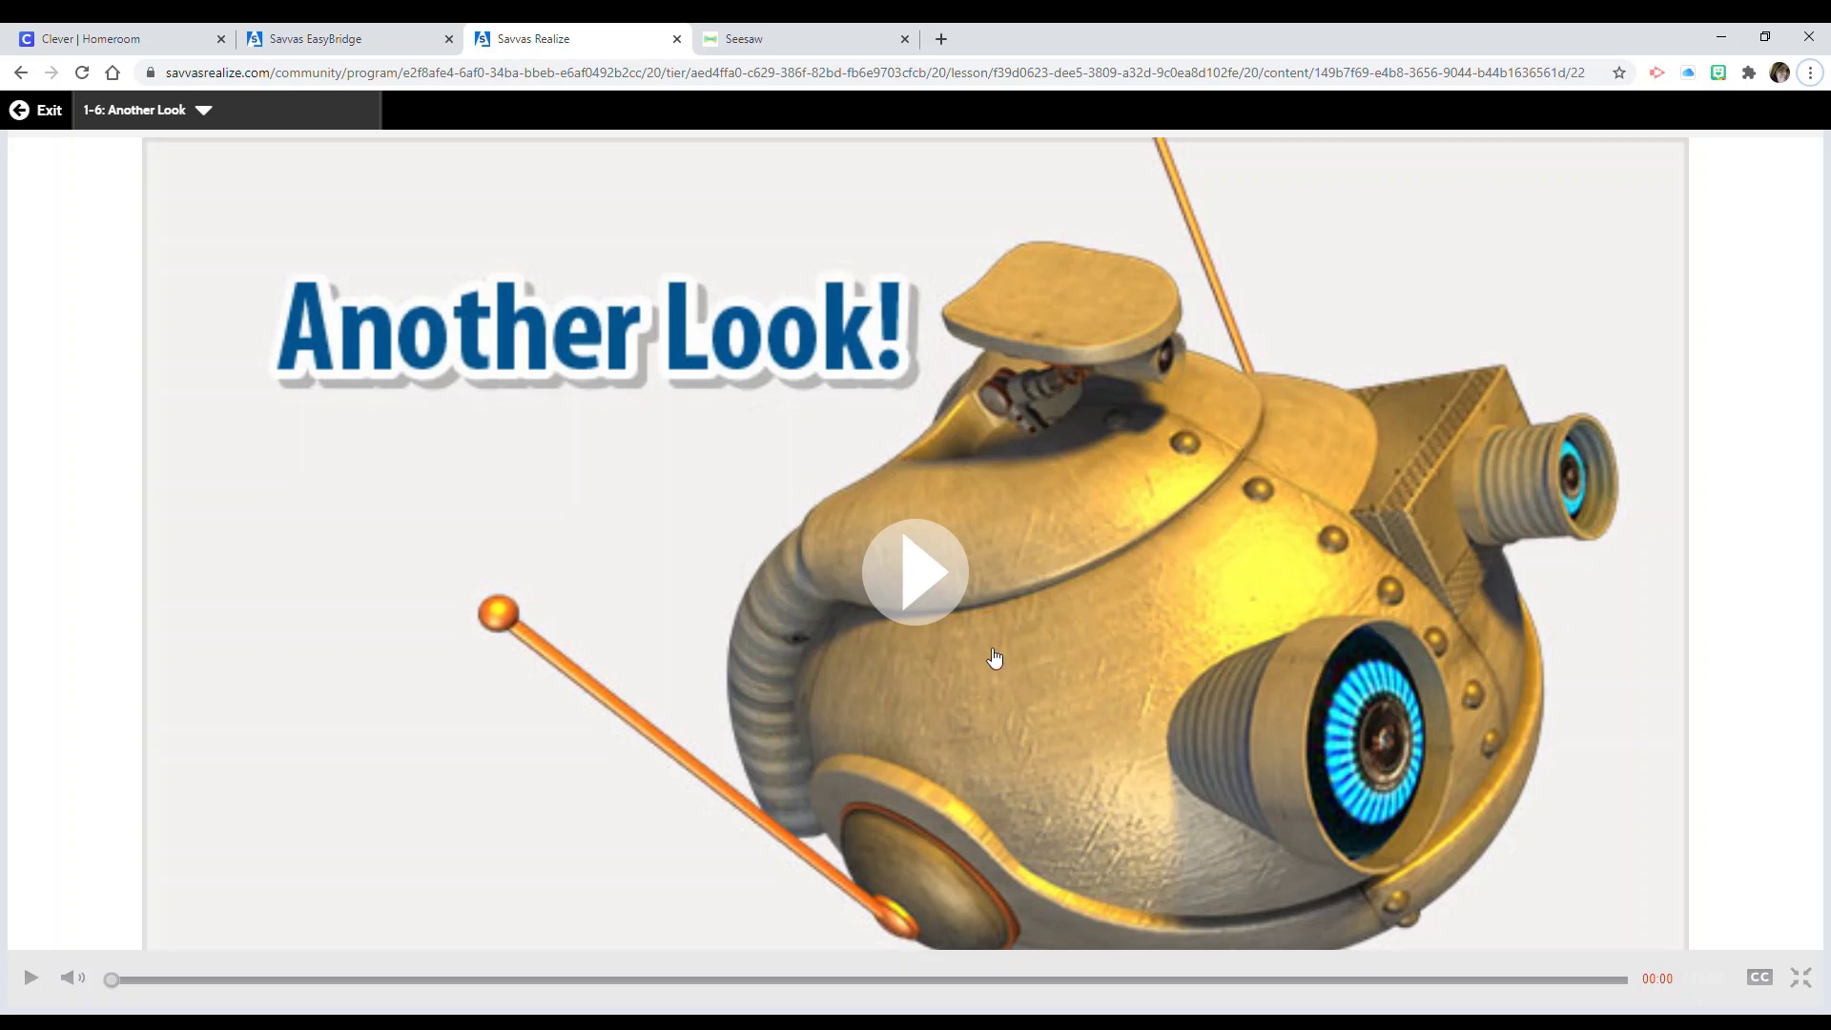
Start the 1-6 Another Look video playing.
left_click(943, 599)
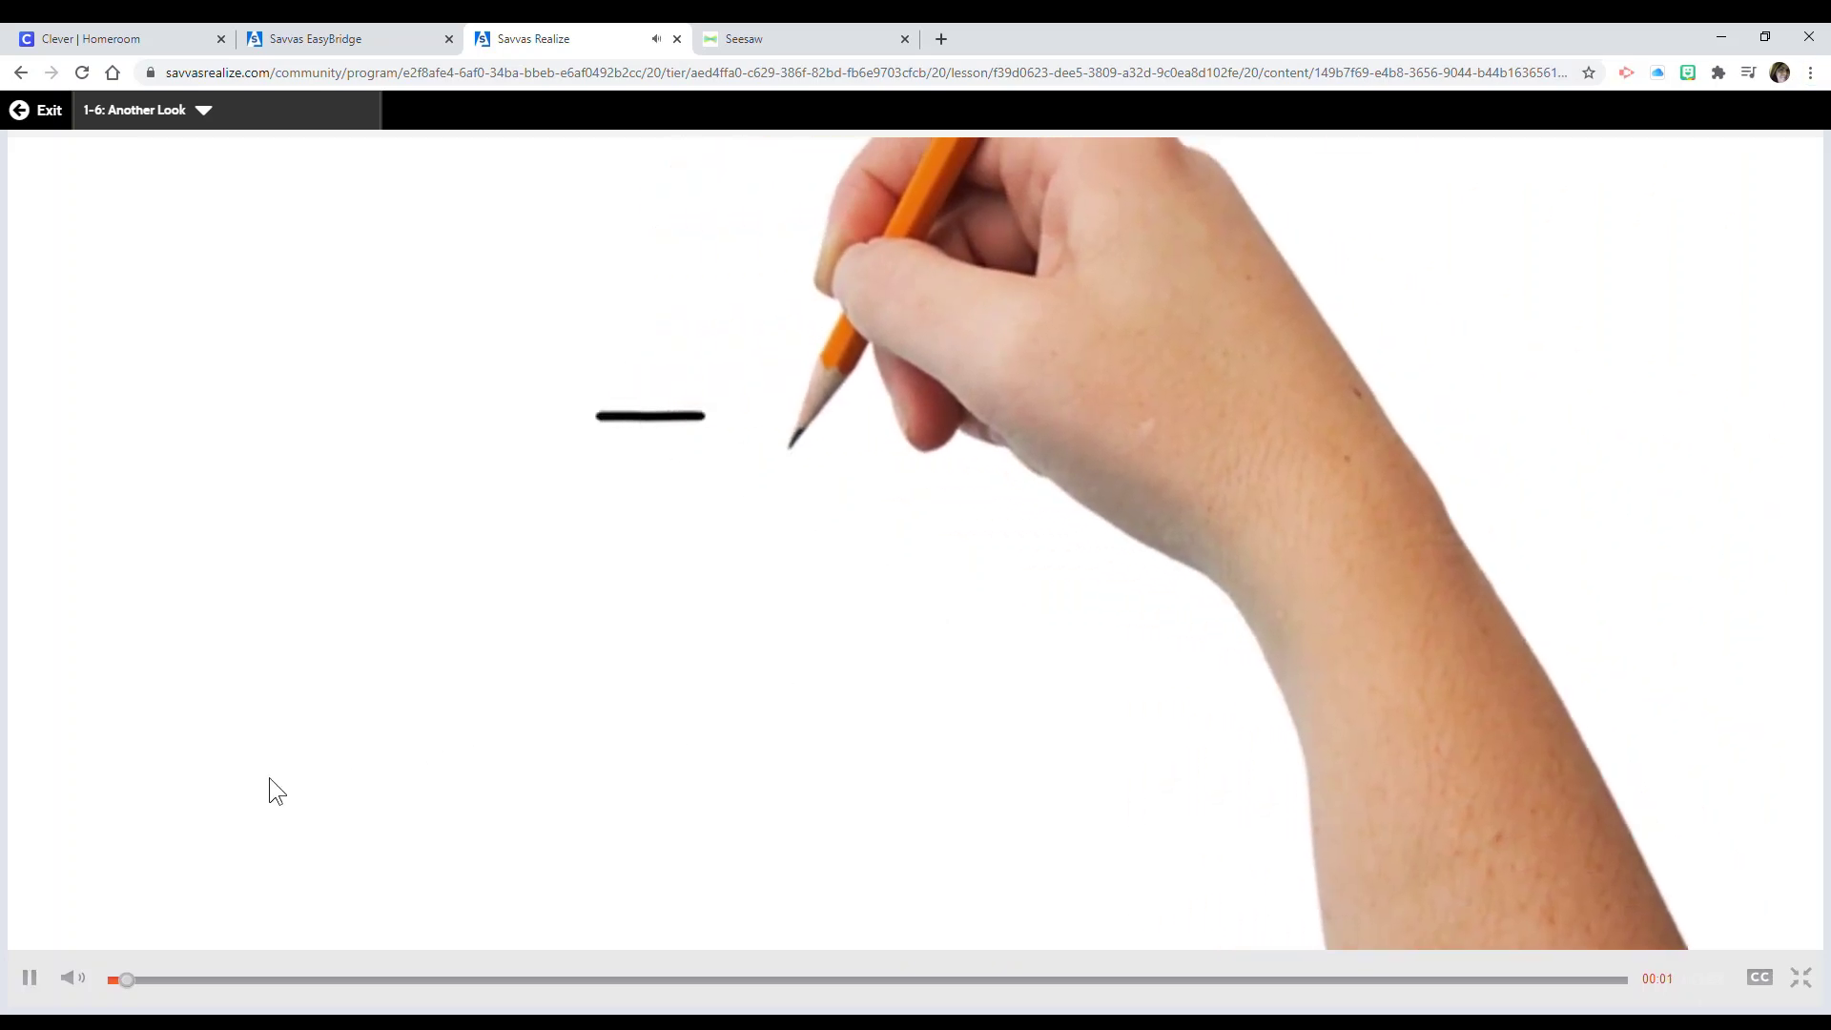